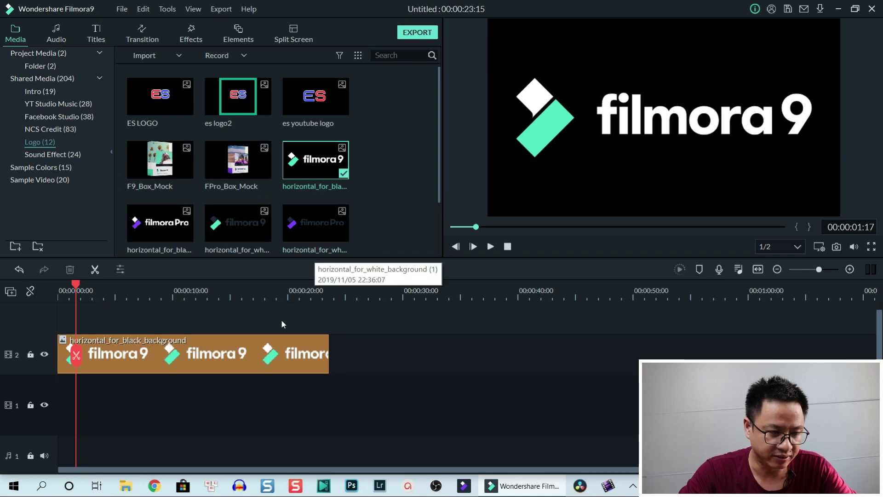
Step: Select the logo clip on track 2 and preview the project
click(148, 364)
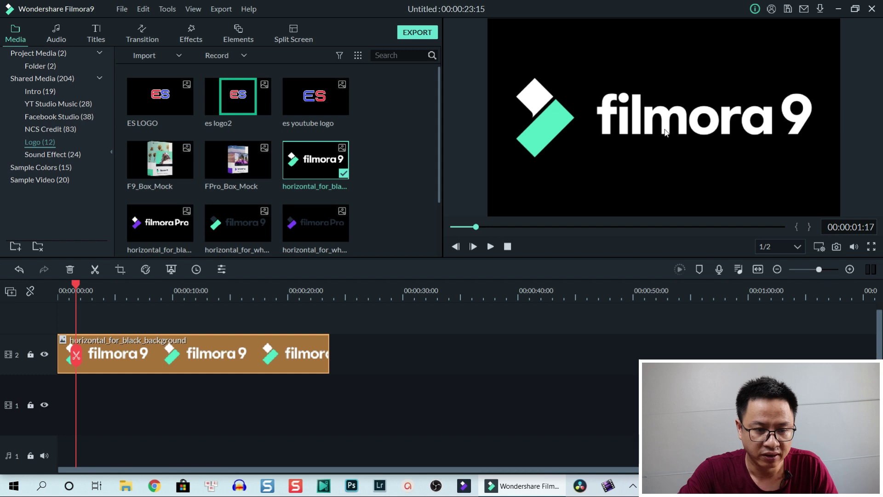
key(space)
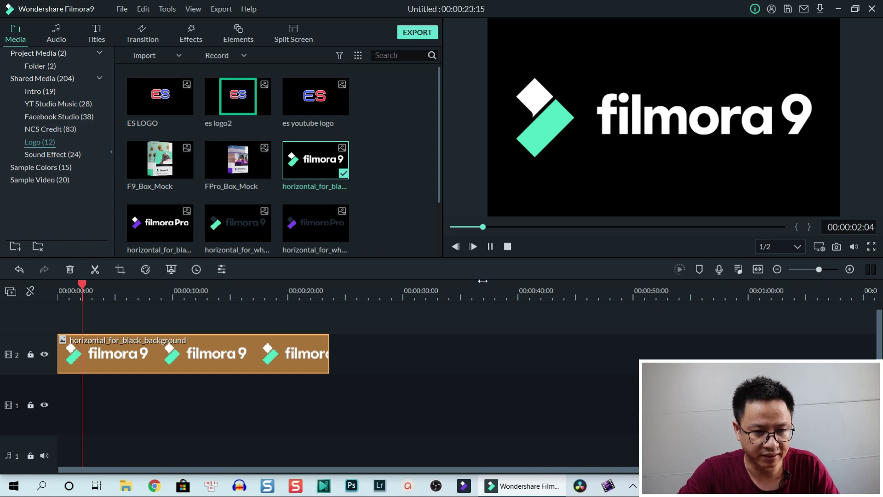
key(space)
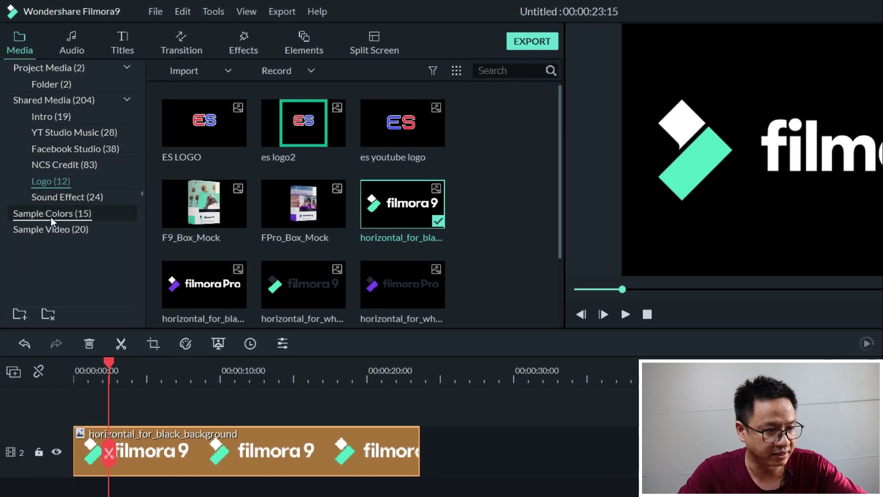
Step: Place the White sample colour on track 1, extend it to 00:00:23:15, and play from the start
click(50, 217)
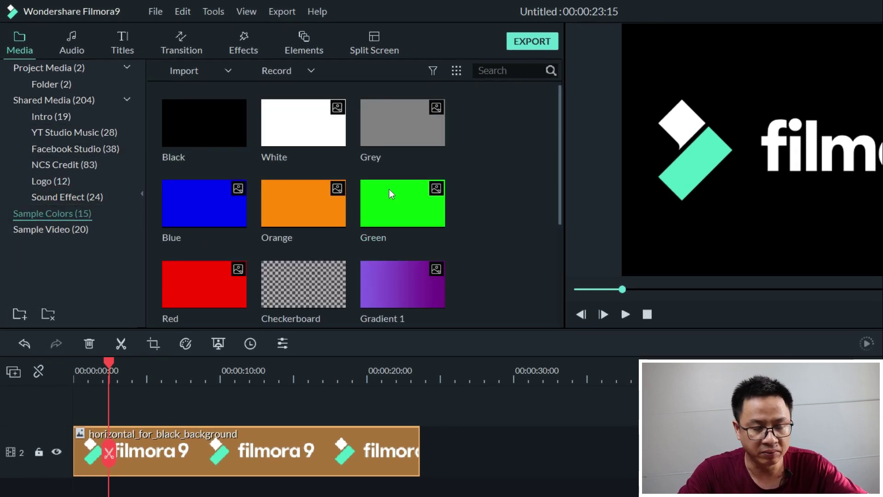
mouse_move(560, 139)
mouse_down()
mouse_move(549, 218)
mouse_move(559, 141)
mouse_up()
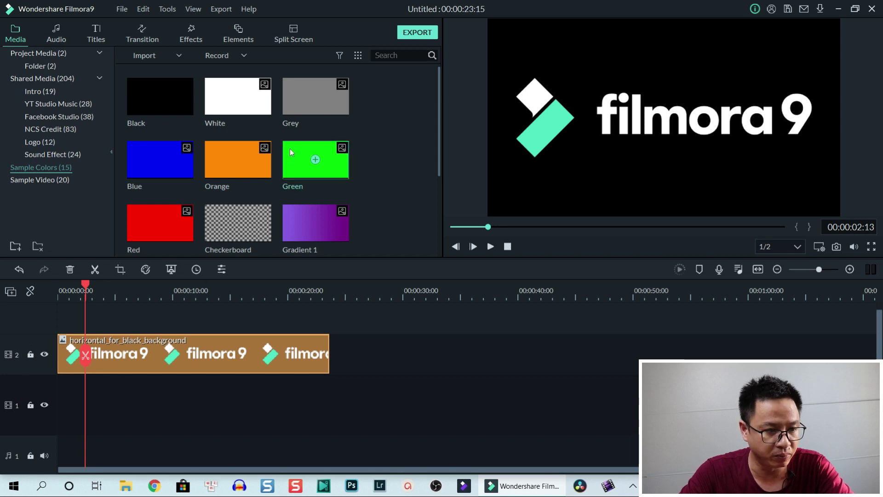
click(257, 109)
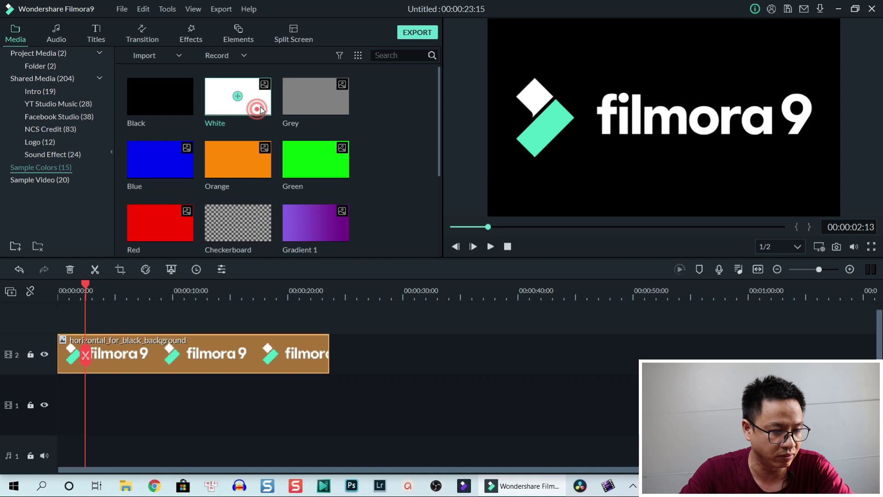
mouse_move(259, 127)
mouse_down()
mouse_move(46, 413)
mouse_move(58, 397)
mouse_up()
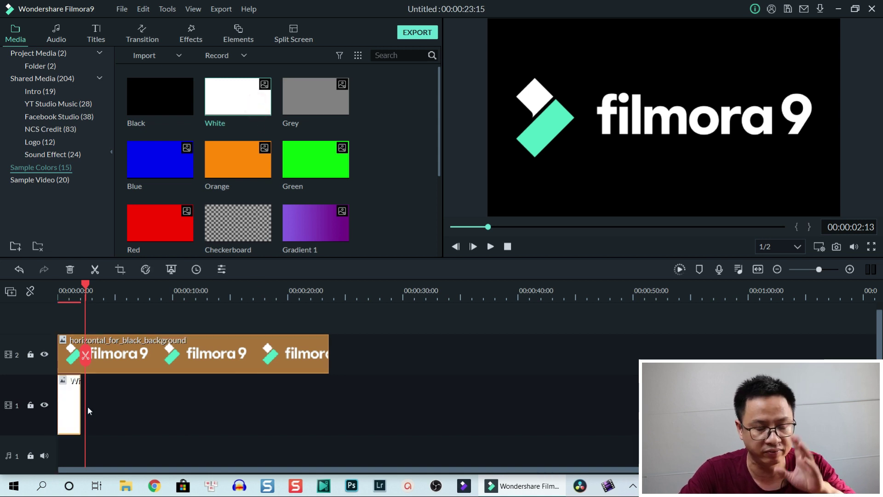
mouse_move(80, 418)
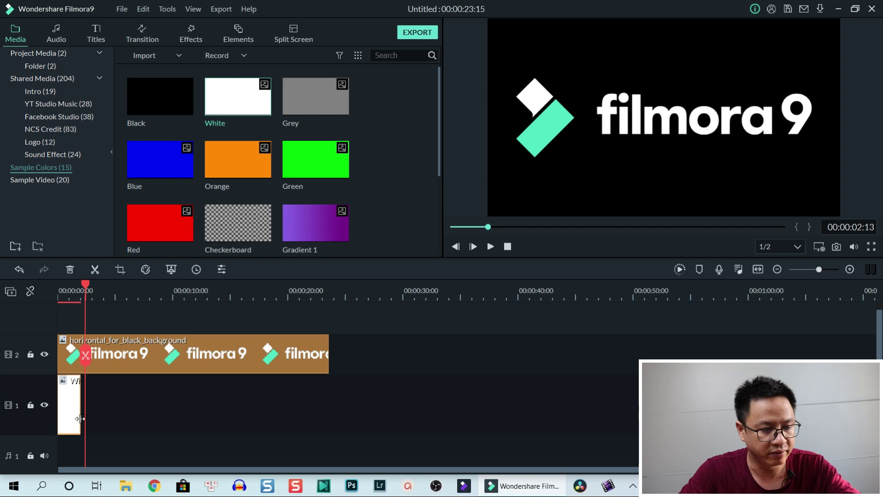
drag(81, 416, 332, 417)
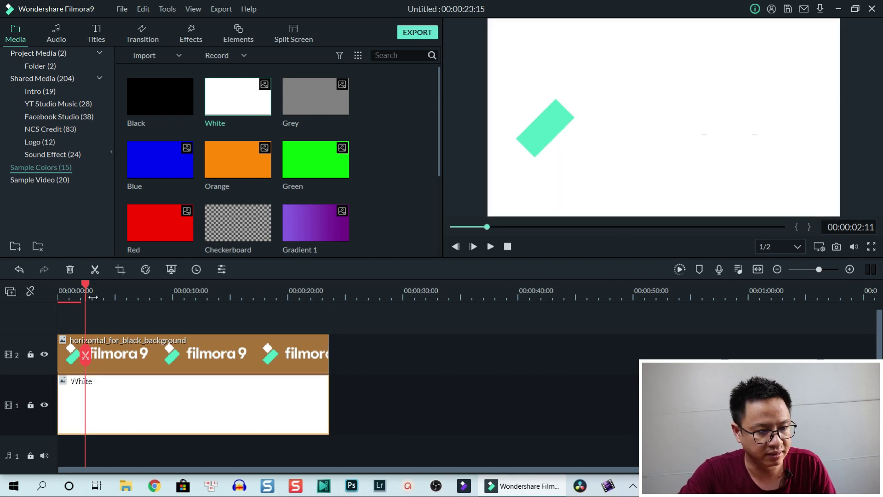
click(50, 293)
key(space)
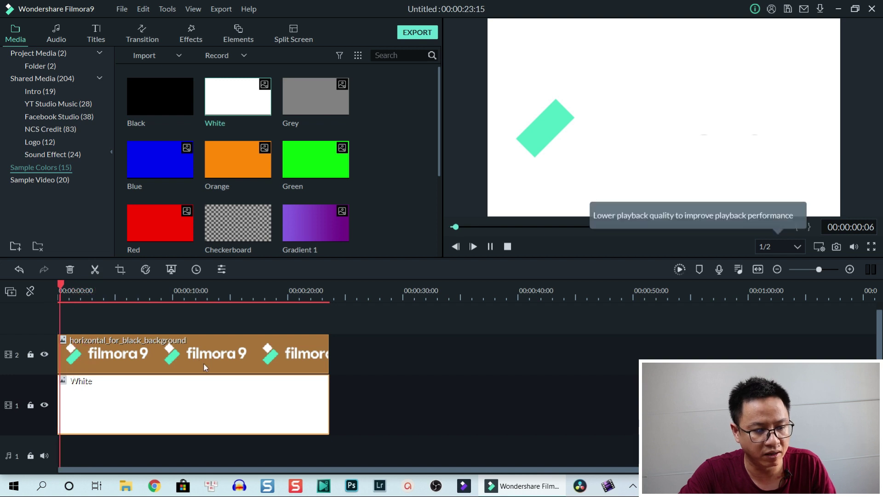
key(space)
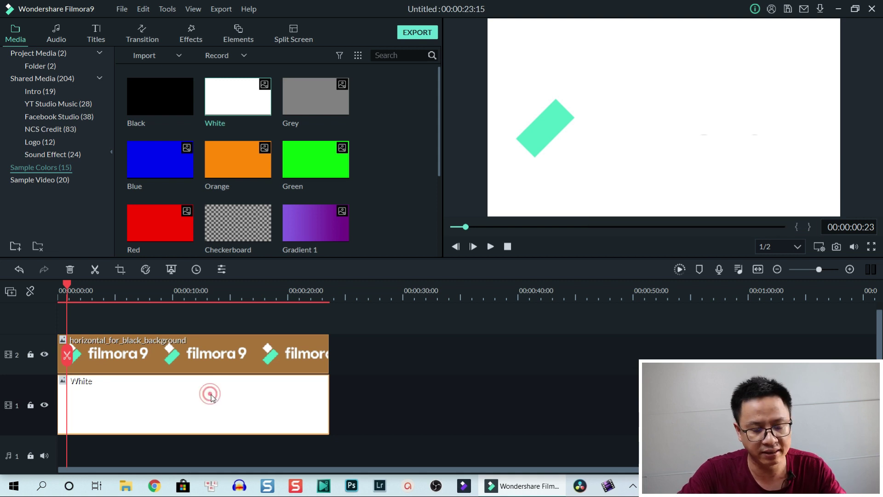
Step: Swap White for an Orange clip on track 1, stretched well past the logo, and play near 00:00:22
key(Delete)
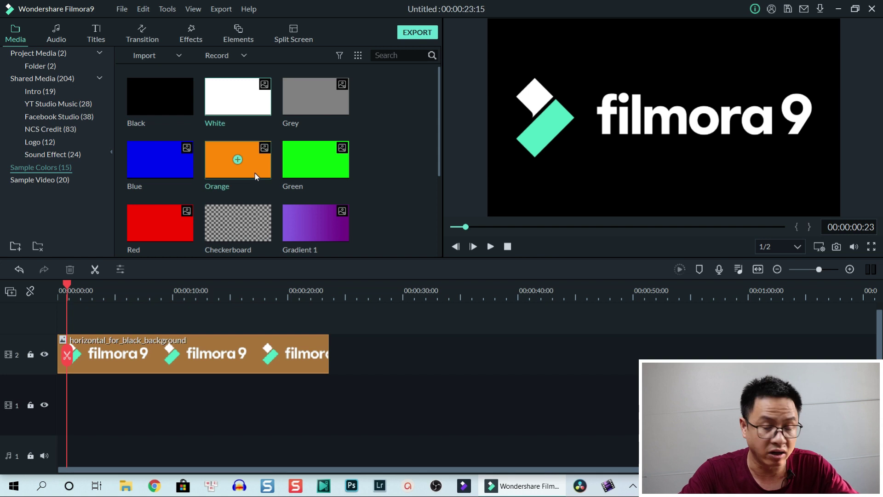
mouse_move(255, 173)
mouse_down()
mouse_move(55, 423)
mouse_move(80, 412)
mouse_move(329, 412)
mouse_up()
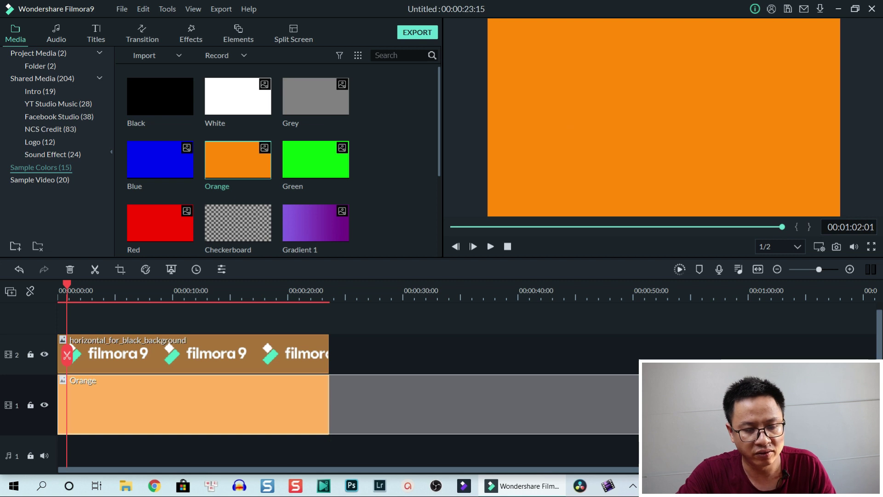
drag(329, 405, 778, 405)
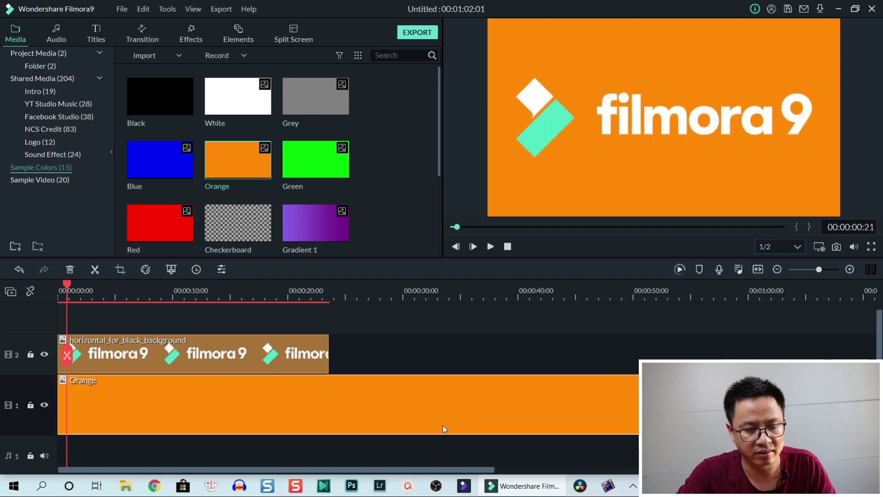
click(315, 293)
key(space)
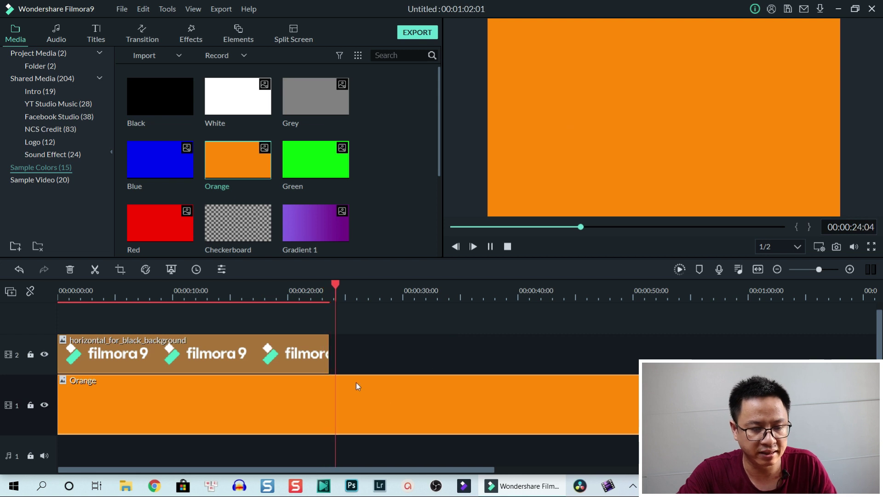
click(414, 390)
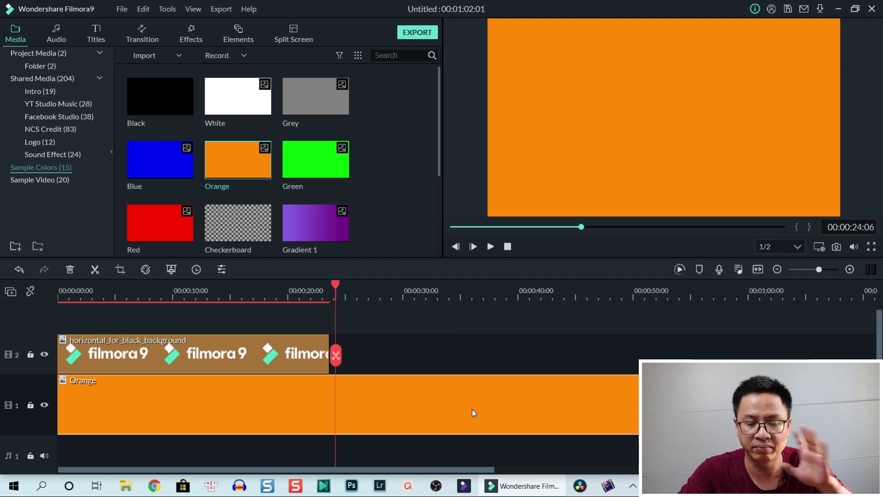
Step: Add the filmoraPro logo after the first clip on track 2 and preview the join
click(20, 143)
click(43, 143)
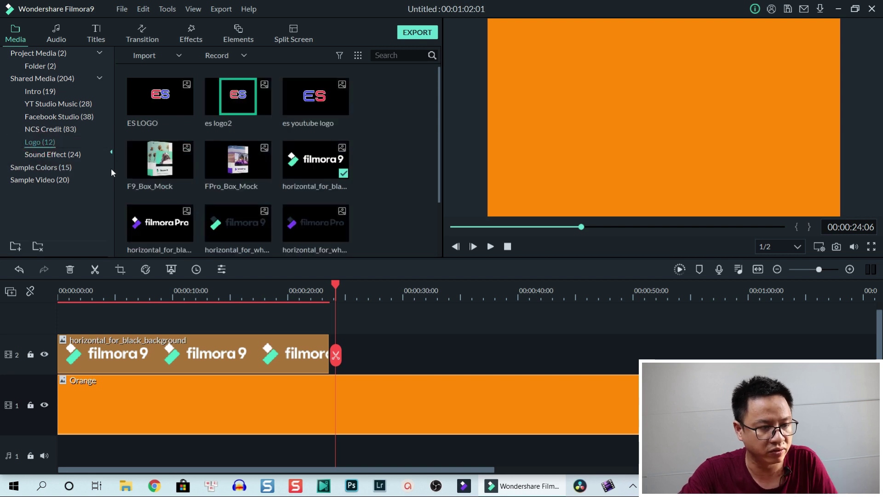
mouse_move(170, 233)
mouse_down()
mouse_move(353, 322)
mouse_move(350, 353)
mouse_move(582, 352)
mouse_up()
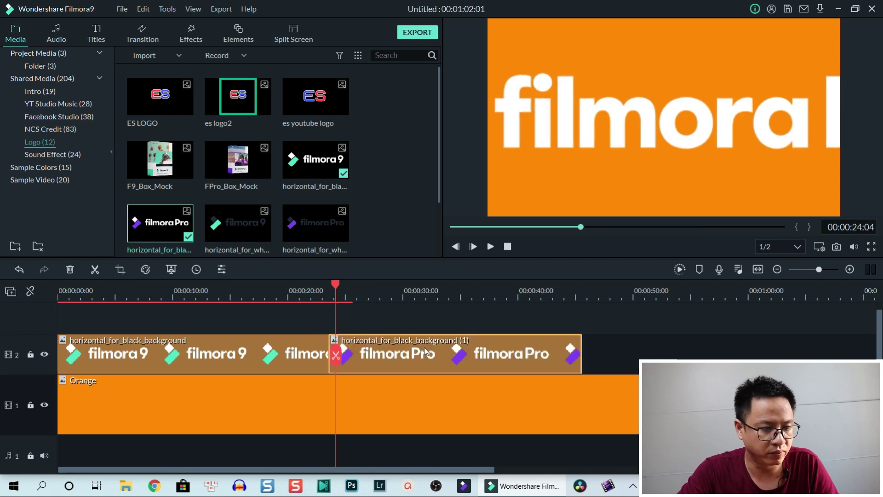
click(319, 295)
key(space)
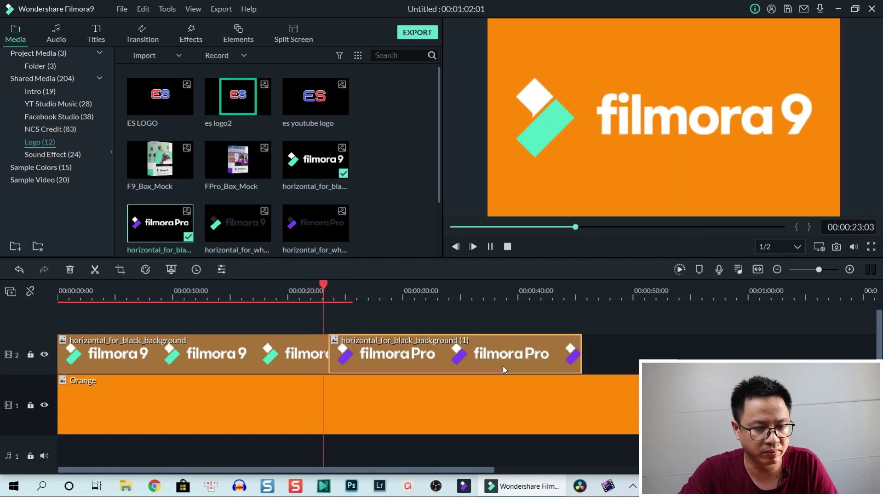
key(space)
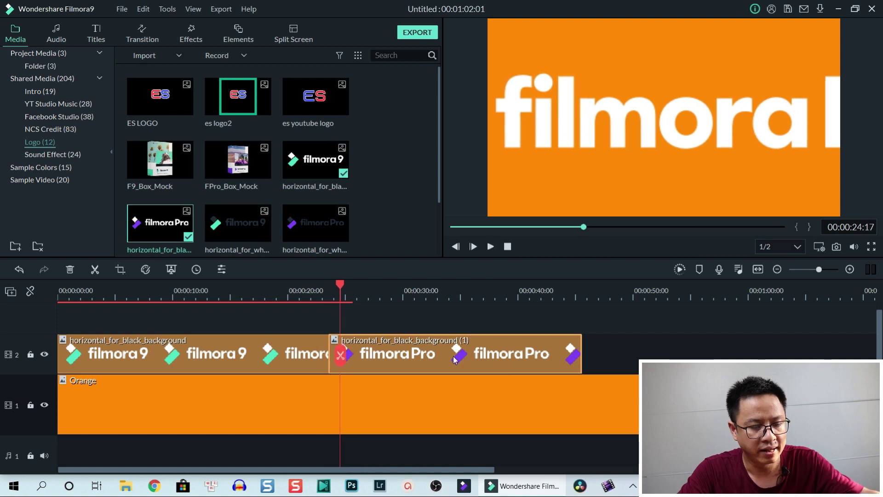
Step: Apply Crop to Fit to the filmoraPro clip and step the playhead forward two frames
right_click(414, 356)
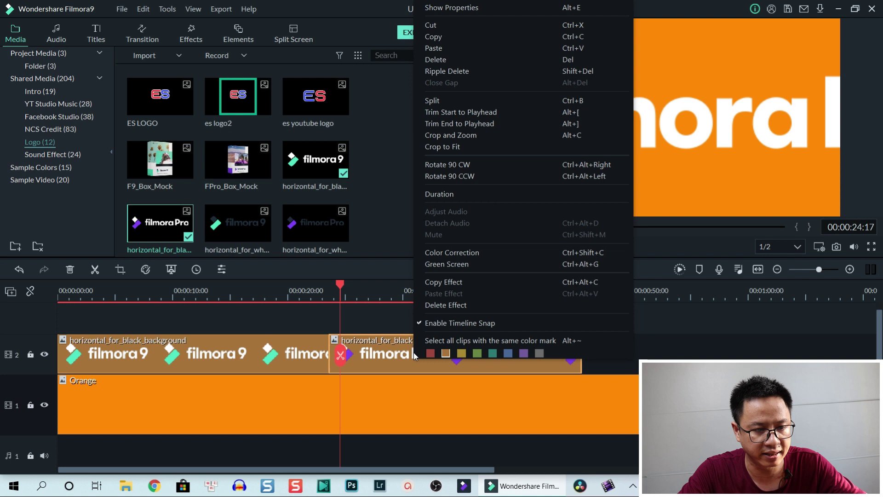
click(463, 144)
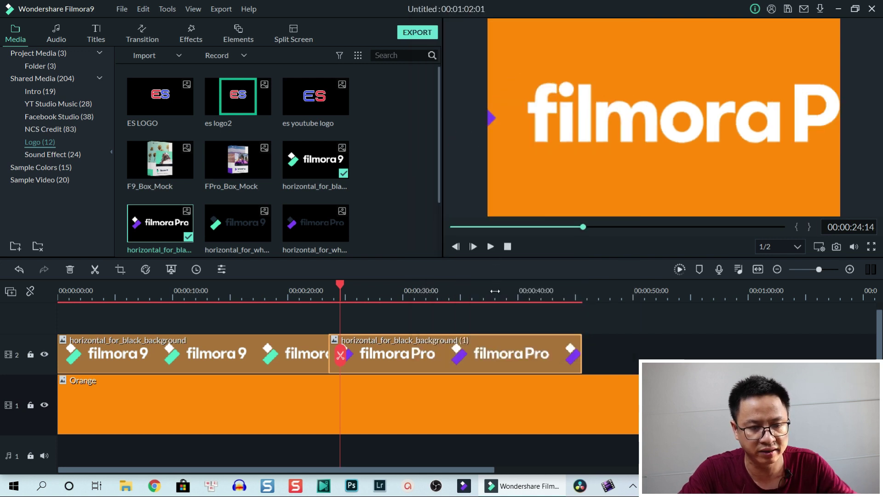
key(Right)
key(Right)
key(Right)
key(Right)
key(Right)
key(Right)
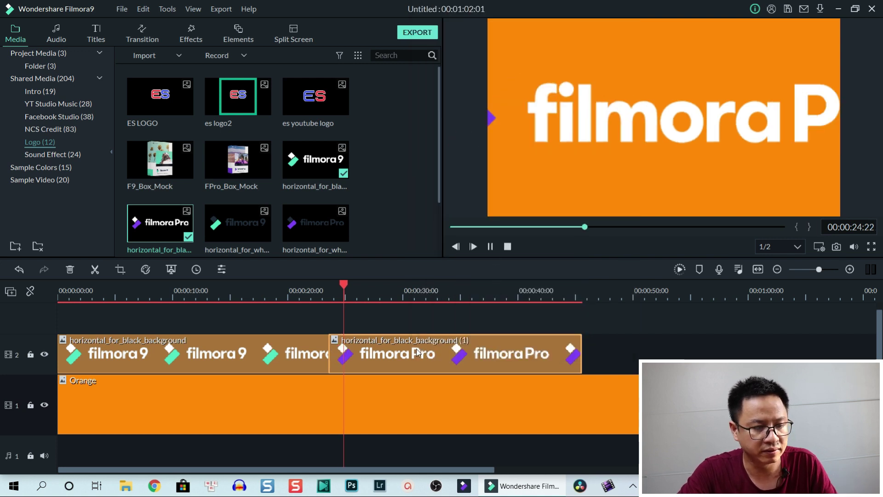
key(Right)
key(Right)
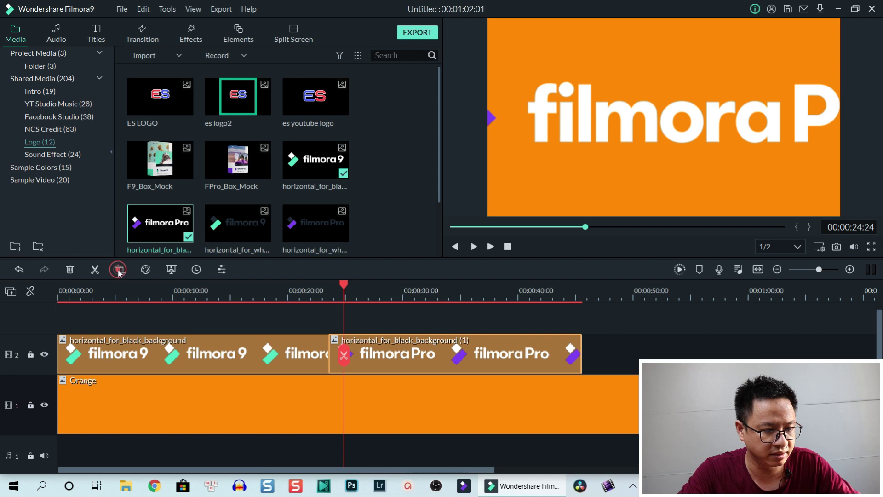
Step: Move the crop box to the left edge, widen it to full width, apply, and play the change
click(119, 269)
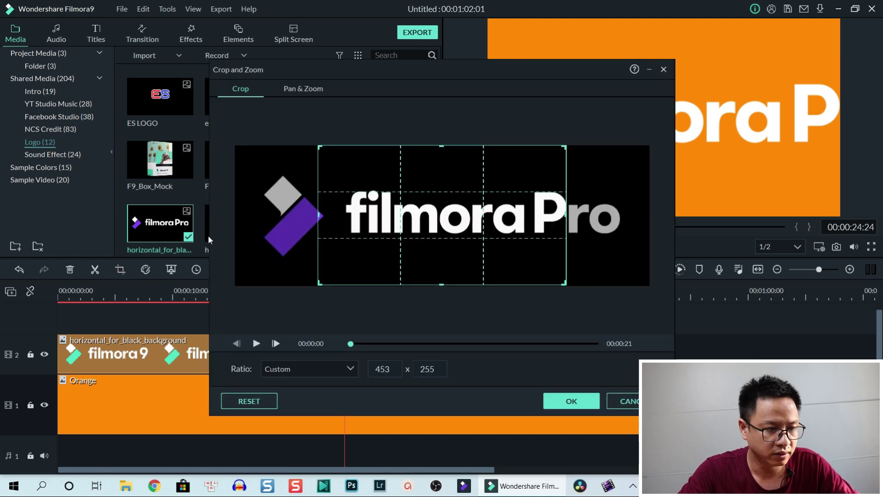
drag(358, 230, 263, 234)
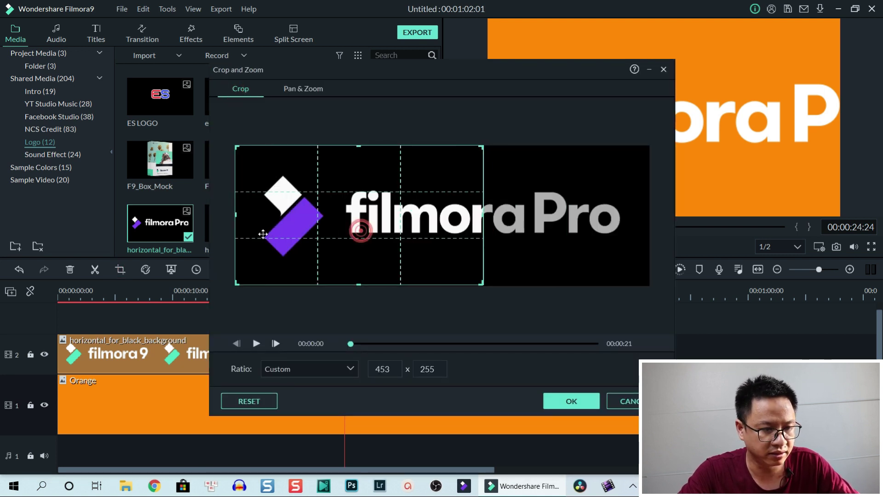
drag(481, 214, 666, 222)
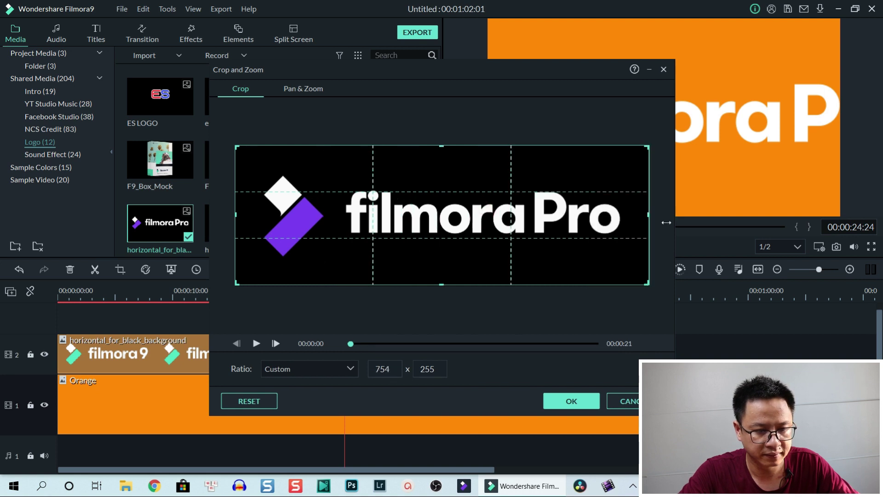
click(572, 401)
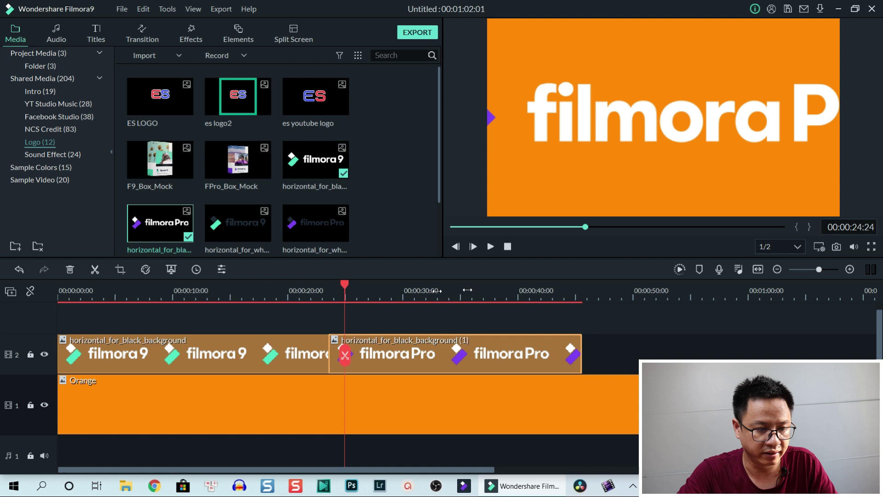
click(312, 294)
key(space)
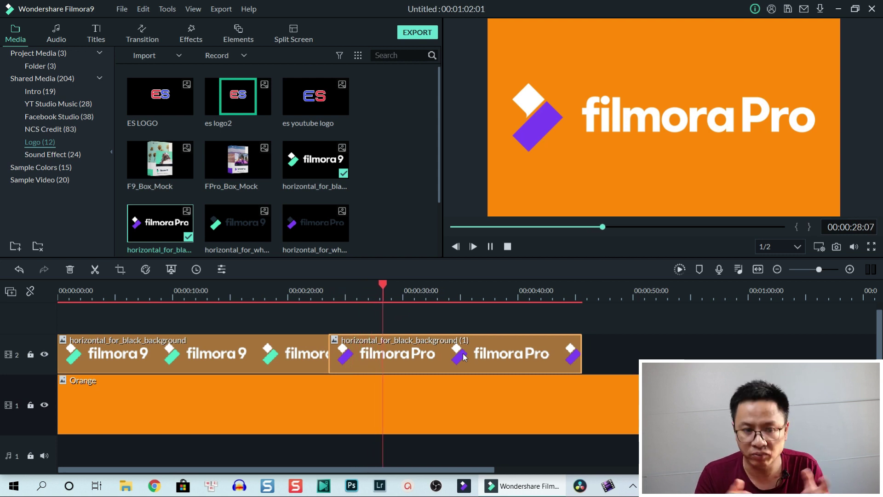
key(space)
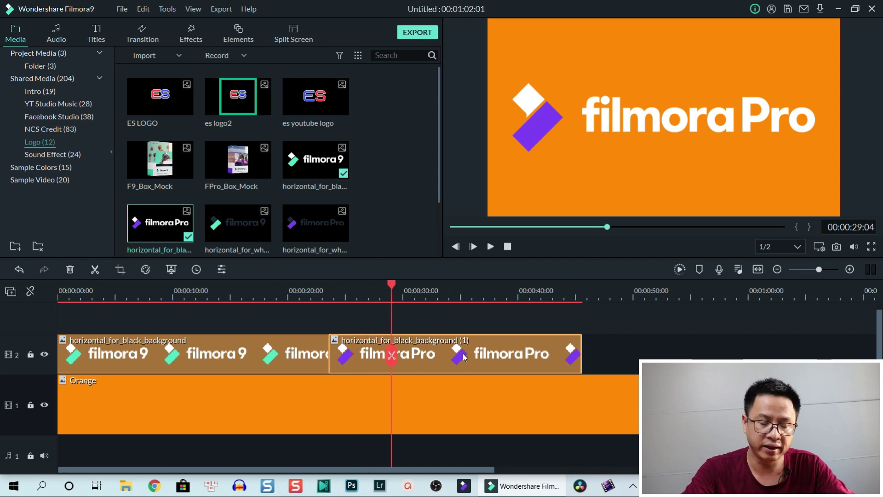
Step: Delete the Orange clip and place Default Title from Titles on track 1 at 00:00
click(507, 414)
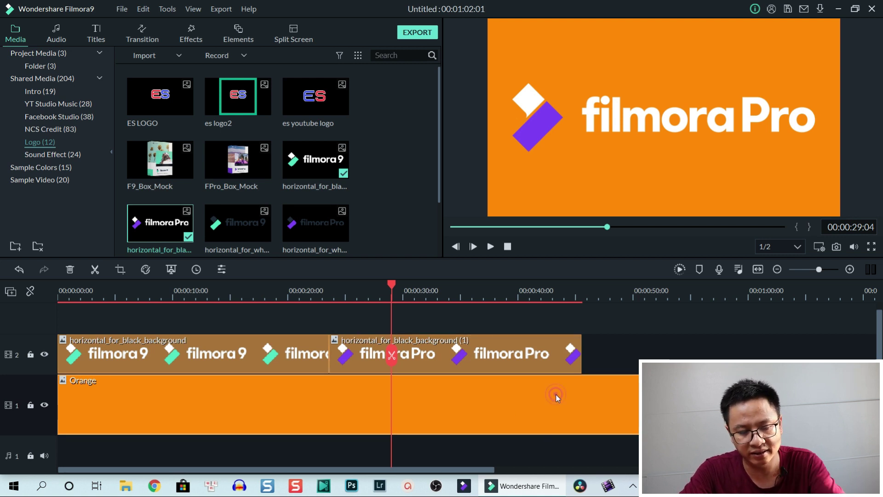
key(Delete)
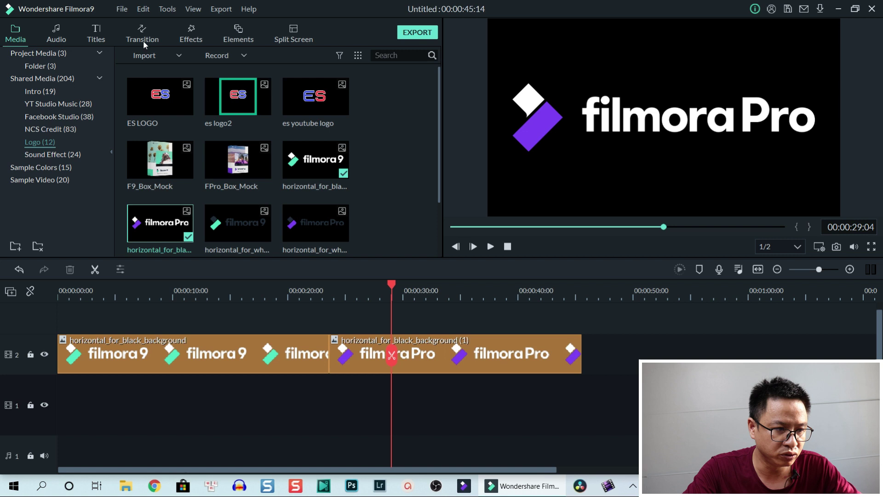
click(97, 37)
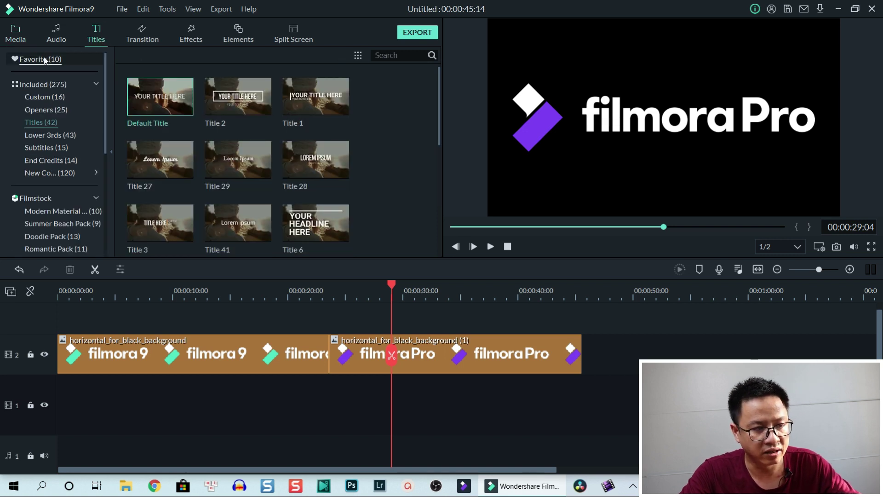
click(40, 123)
mouse_move(159, 96)
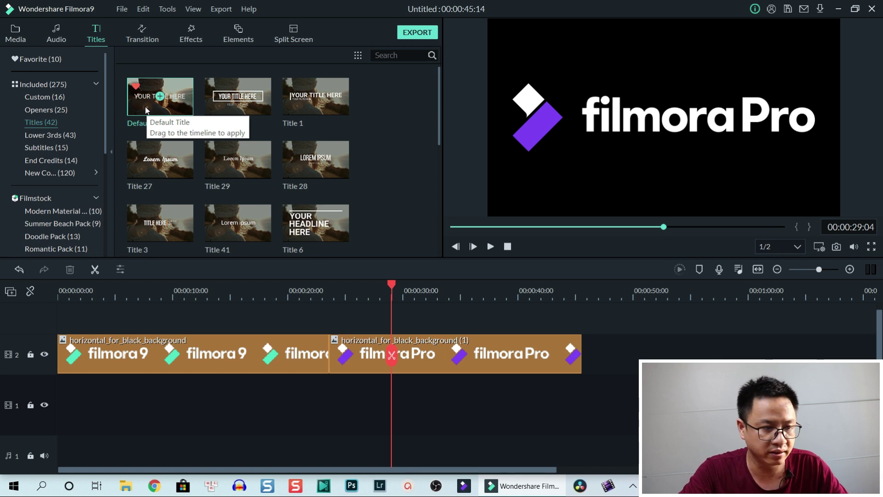
drag(146, 111, 60, 395)
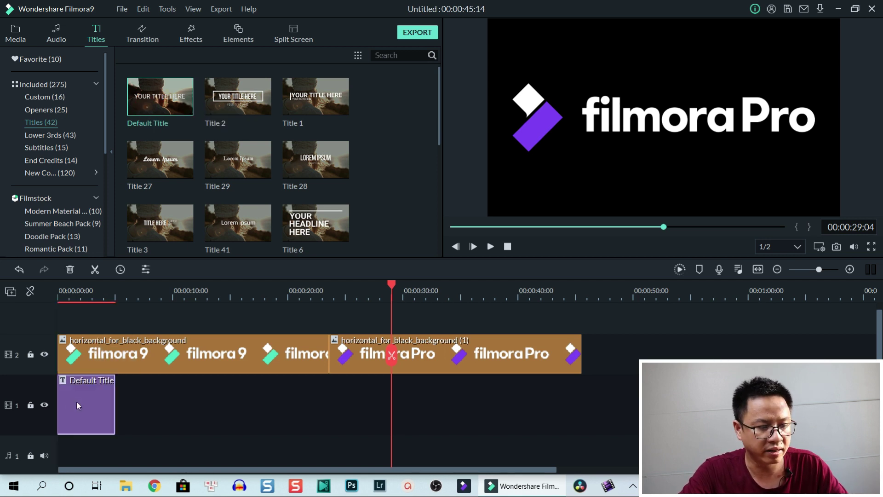
click(81, 290)
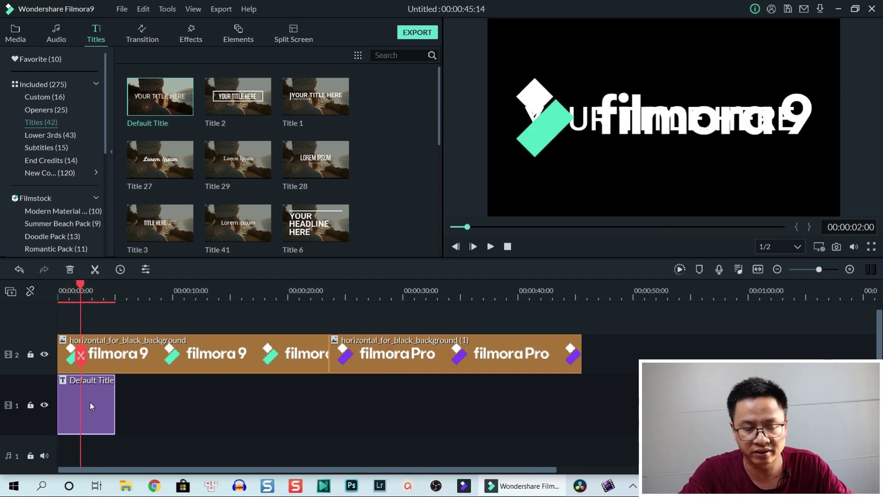
Step: Open Advanced Edit on the title clip and delete its 'YOUR TITLE HERE' text box
right_click(90, 405)
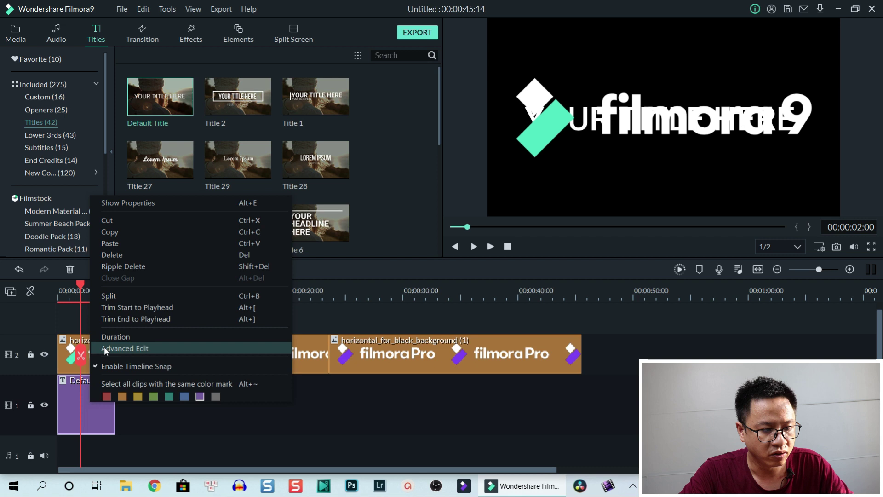
click(138, 347)
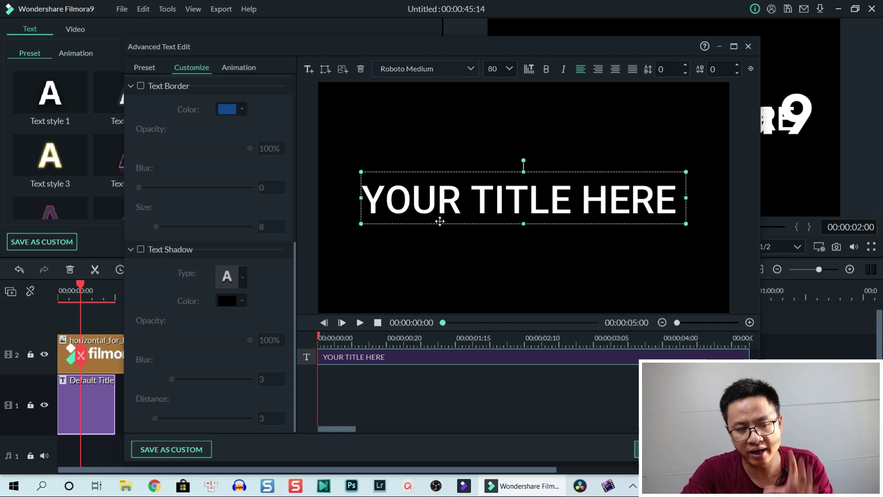
click(449, 207)
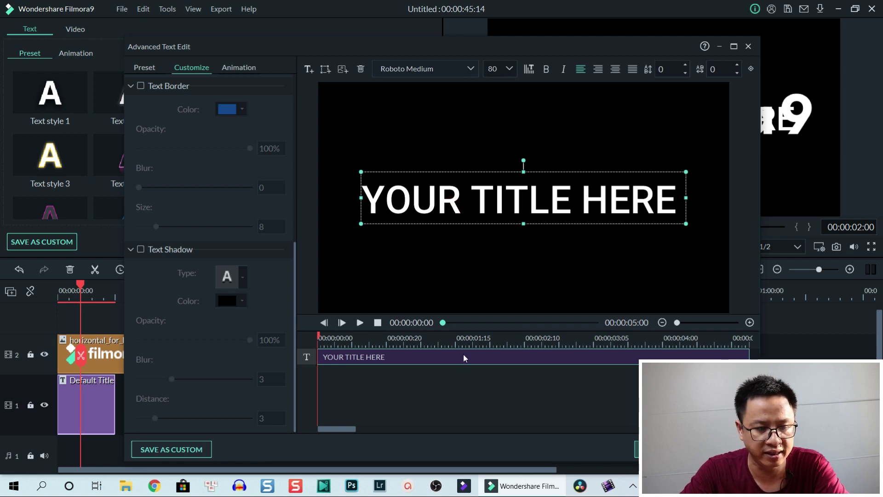
click(463, 357)
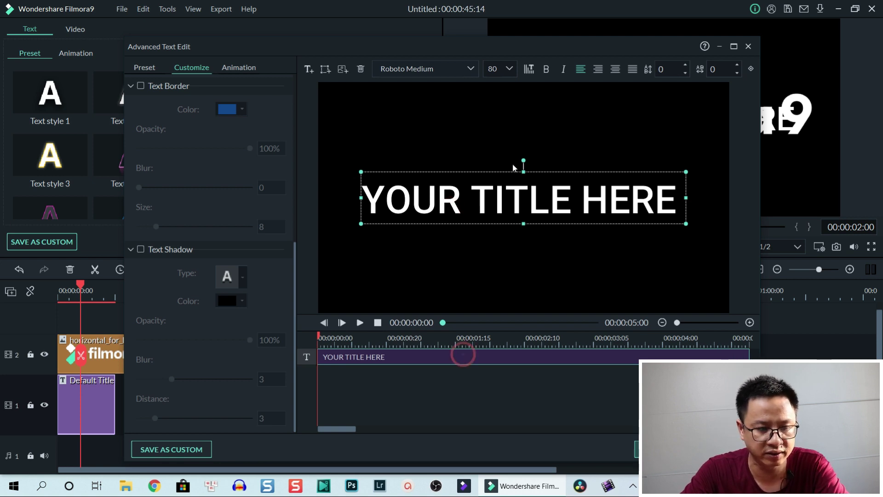
click(425, 356)
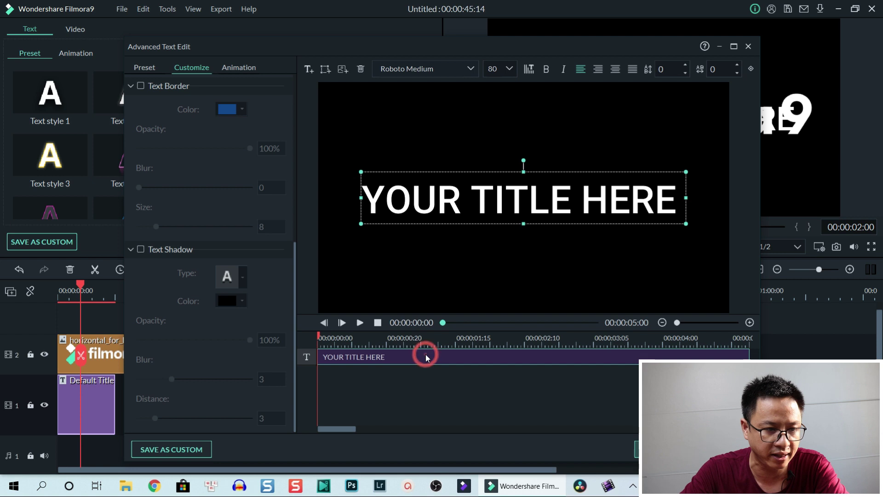
click(360, 69)
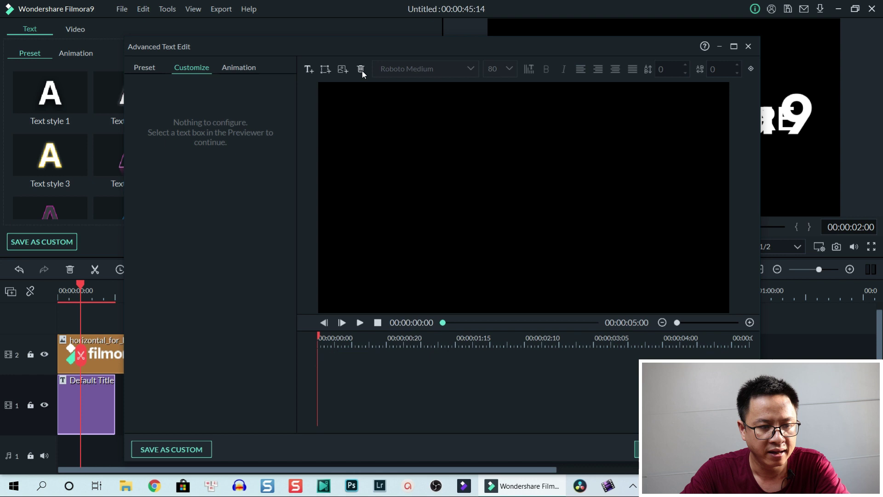
Step: Add a rectangle shape and resize it to cover the whole preview frame
click(325, 69)
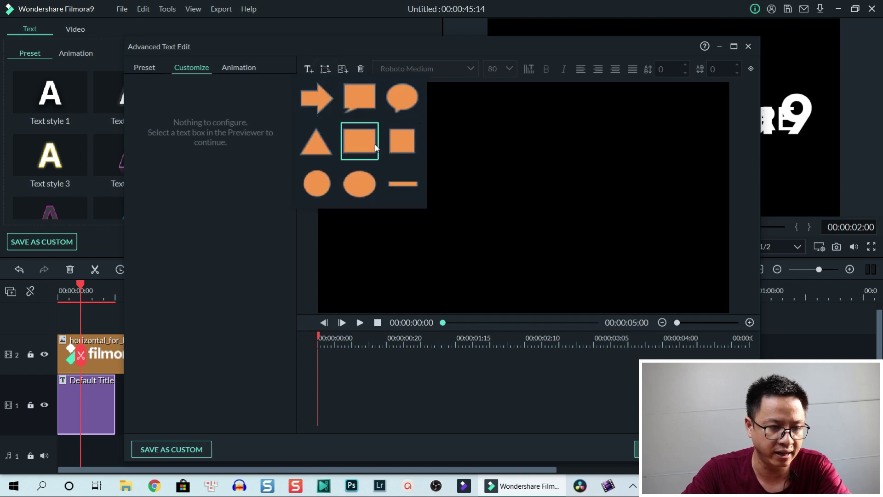
click(350, 142)
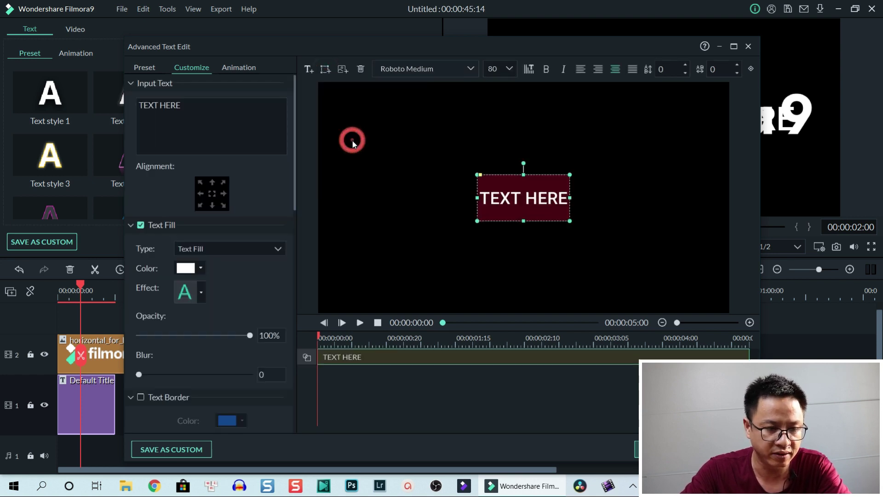
drag(515, 204, 345, 107)
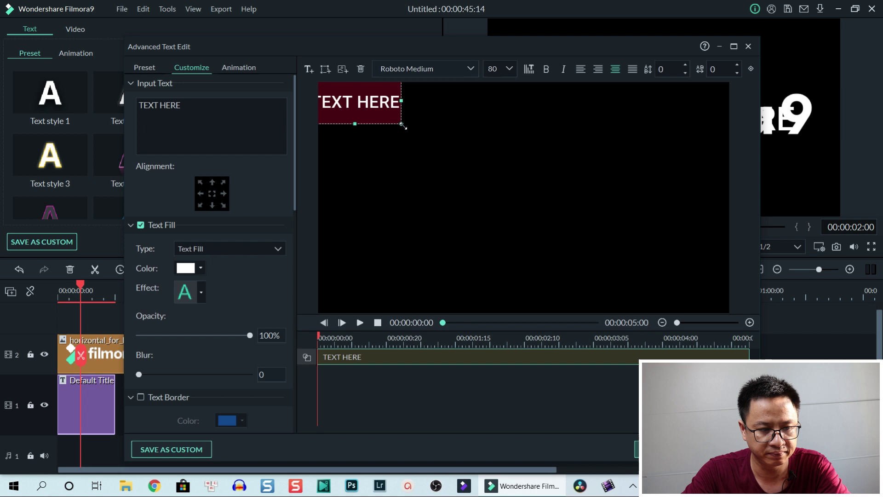
mouse_move(403, 126)
mouse_down()
mouse_move(692, 301)
mouse_move(673, 292)
mouse_up()
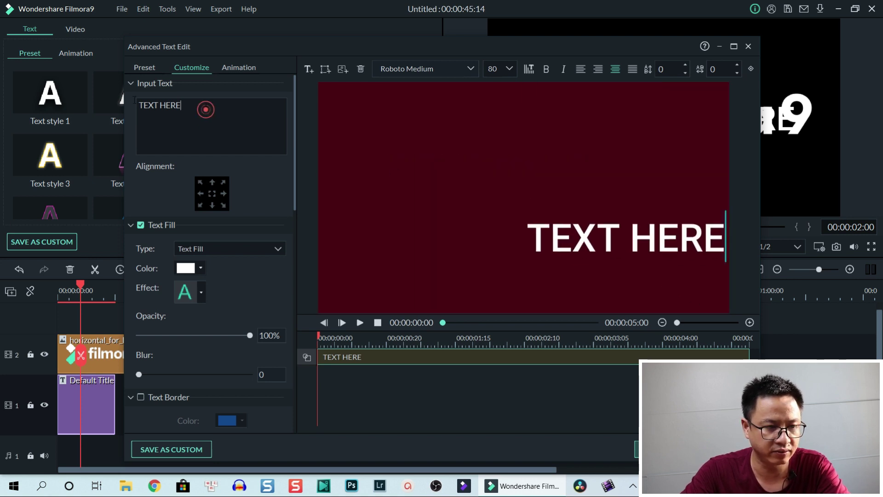
Step: Erase the rectangle's 'TEXT HERE' placeholder text
drag(205, 108, 133, 105)
key(BackSpace)
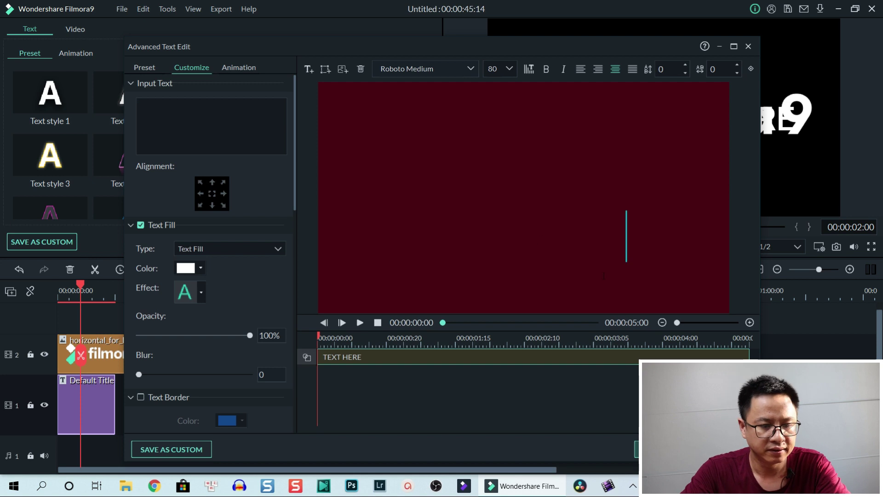
click(545, 257)
click(539, 385)
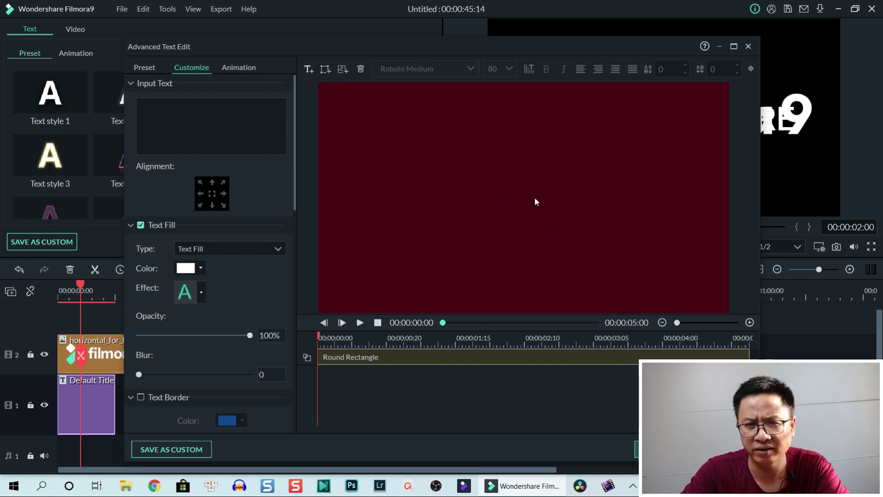
Step: With the rectangle selected, keep Color Fill for Shape Fill and choose More... colours
click(490, 226)
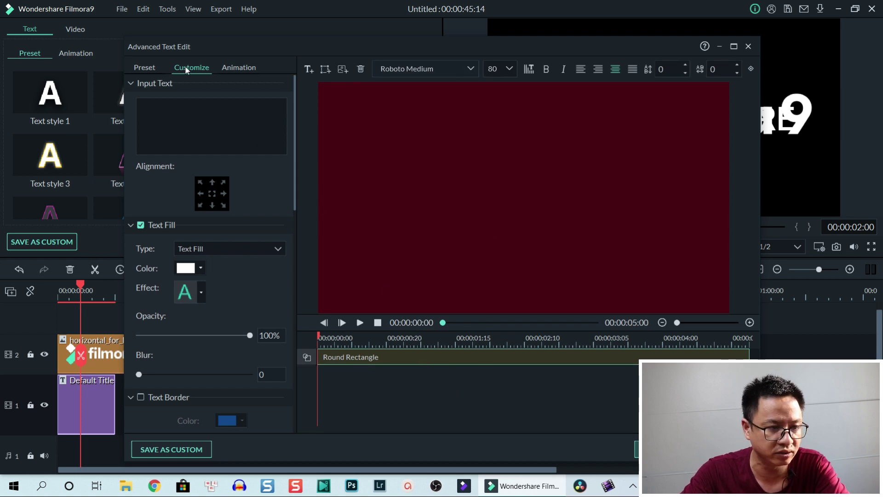
drag(297, 119, 292, 325)
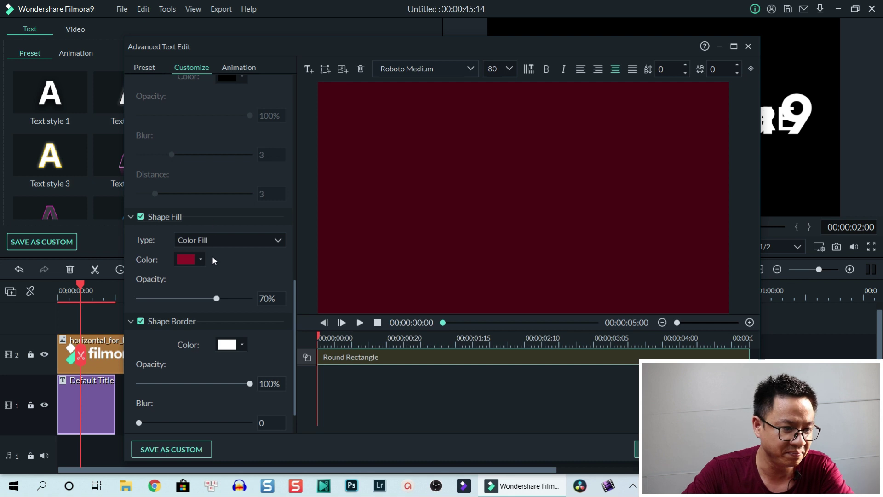
click(213, 243)
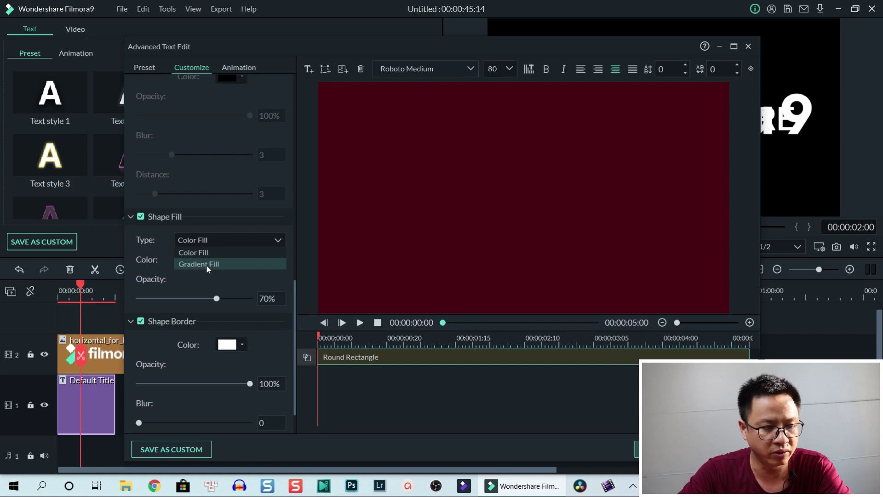
click(200, 253)
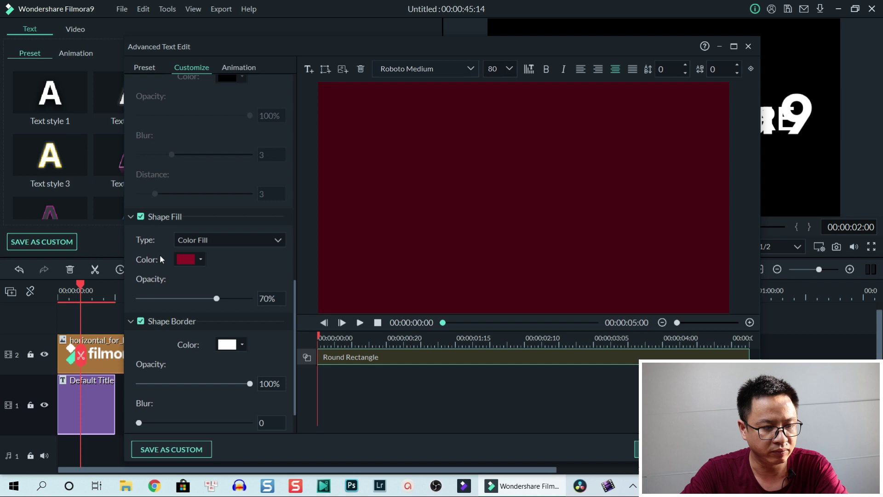
click(200, 260)
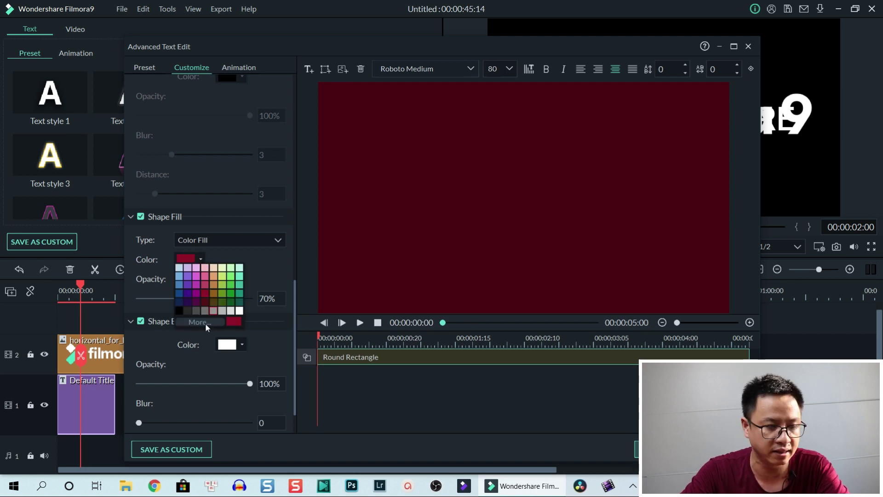
click(205, 323)
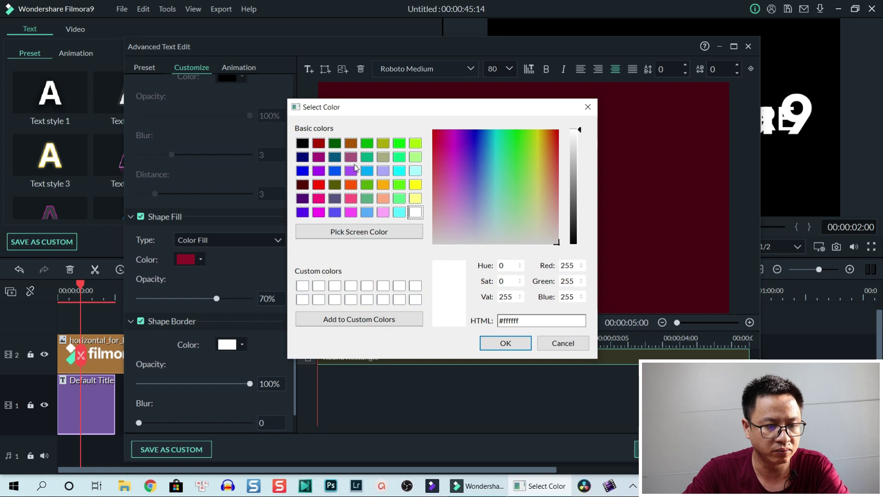
Step: Sample grey #828790 with Pick Screen Color and confirm it with OK
click(356, 233)
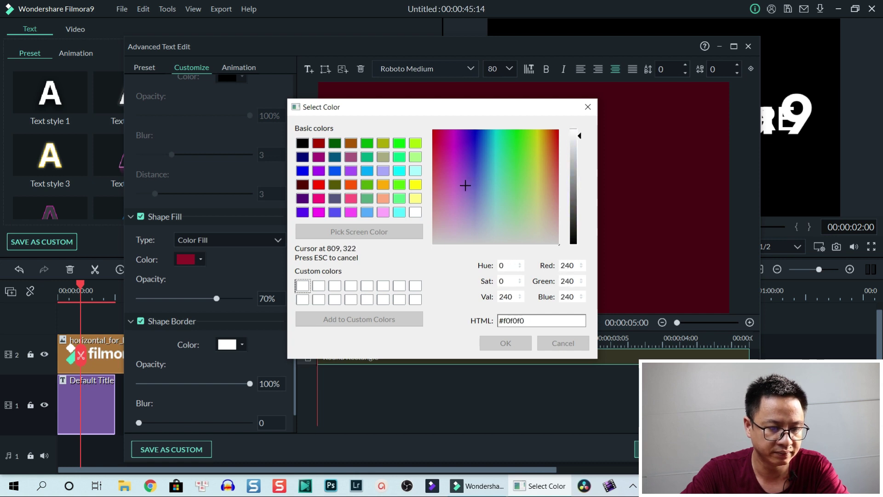
click(446, 310)
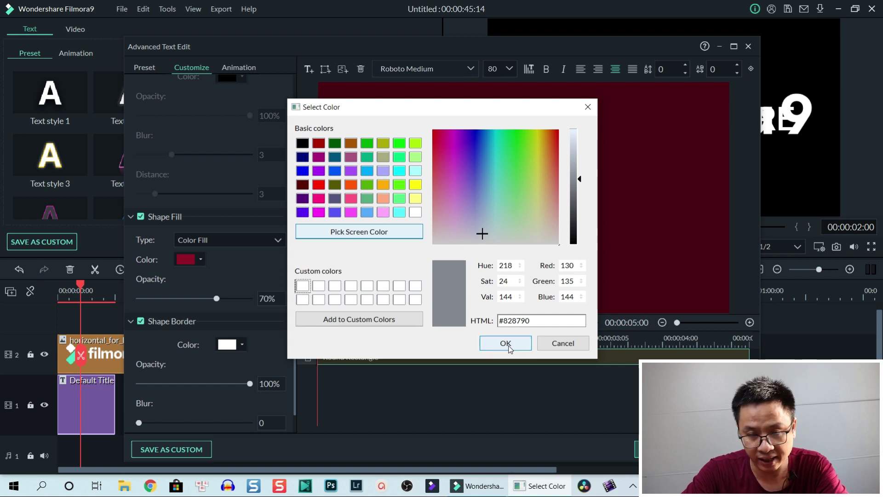
drag(531, 320, 509, 321)
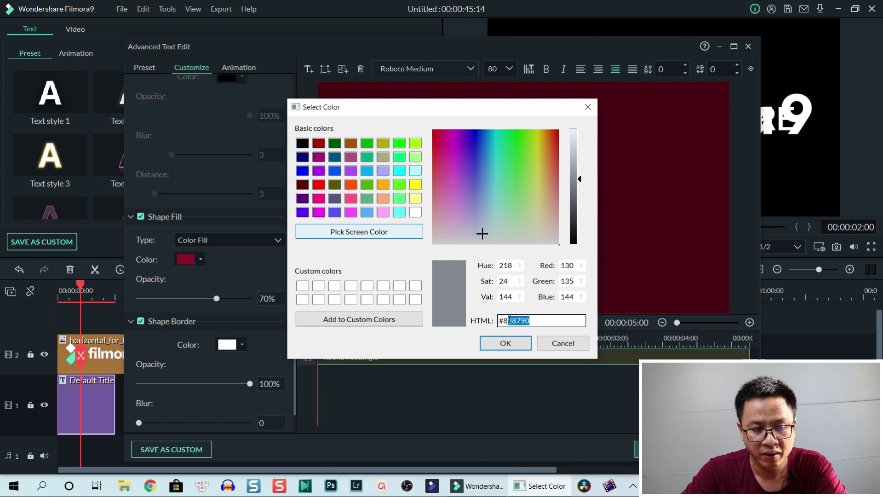
click(504, 344)
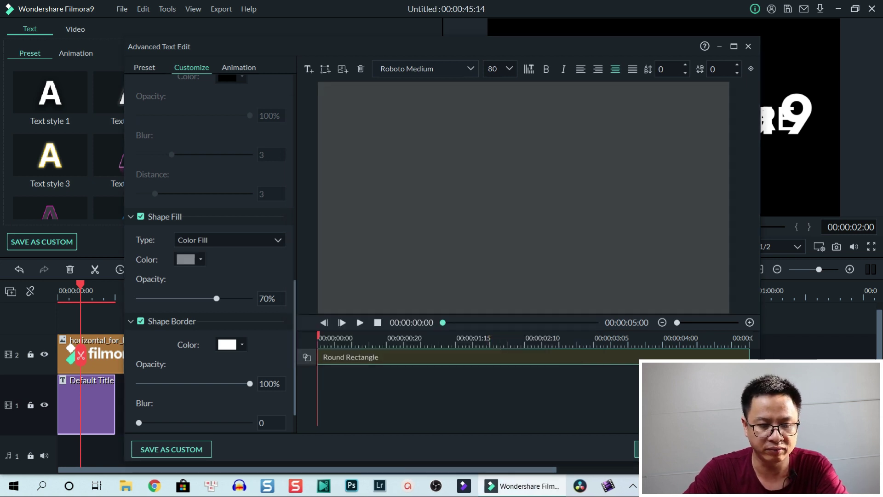
Step: Confirm the Advanced Text Edit window with OK to return to the timeline
click(659, 449)
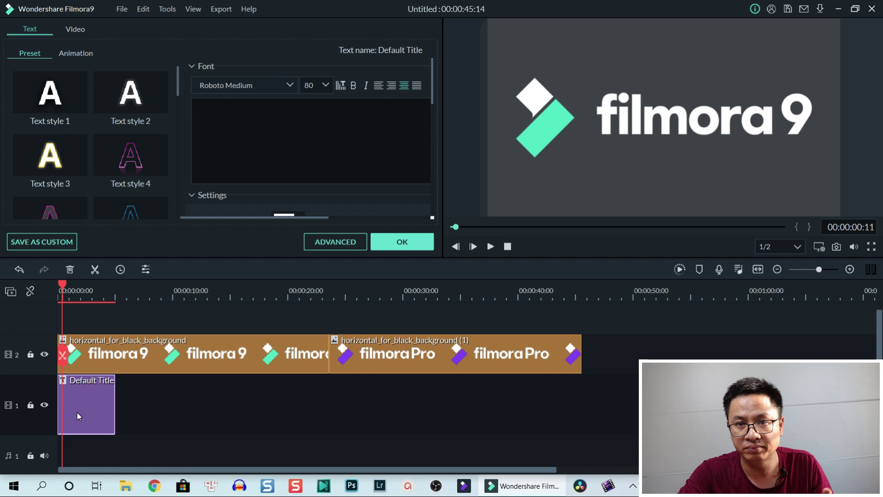
mouse_move(106, 382)
mouse_down()
mouse_move(88, 337)
mouse_move(95, 402)
mouse_up()
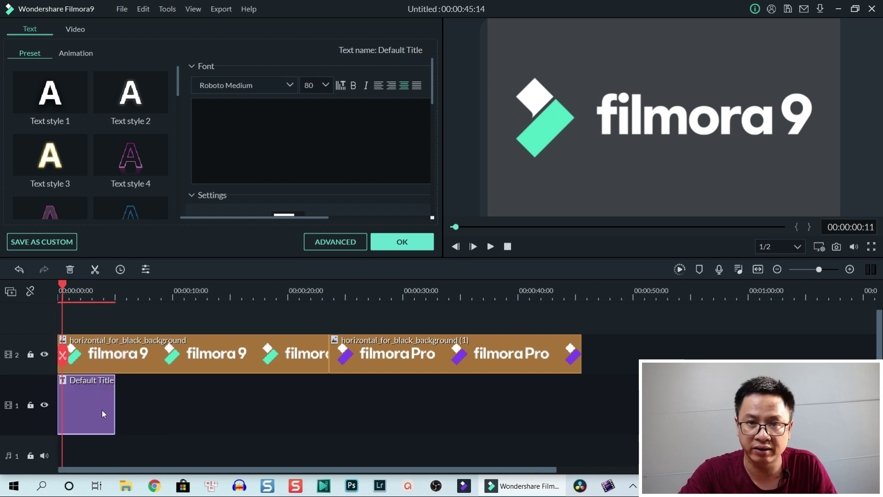